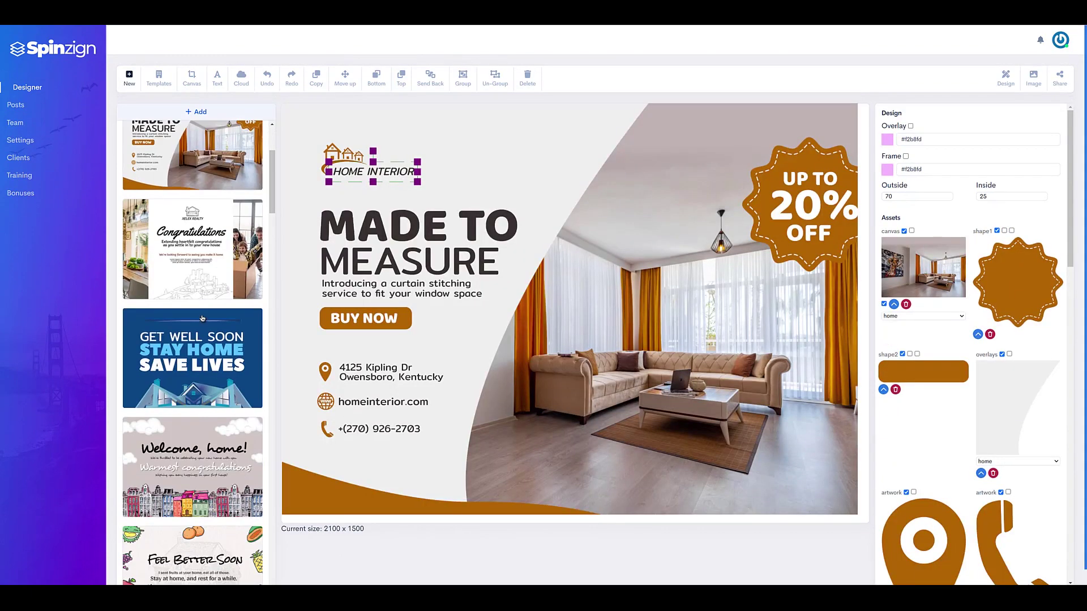
Preview the Get Well Soon, Welcome home!, Anniversary, Coupon and Insurance templates in turn
click(184, 340)
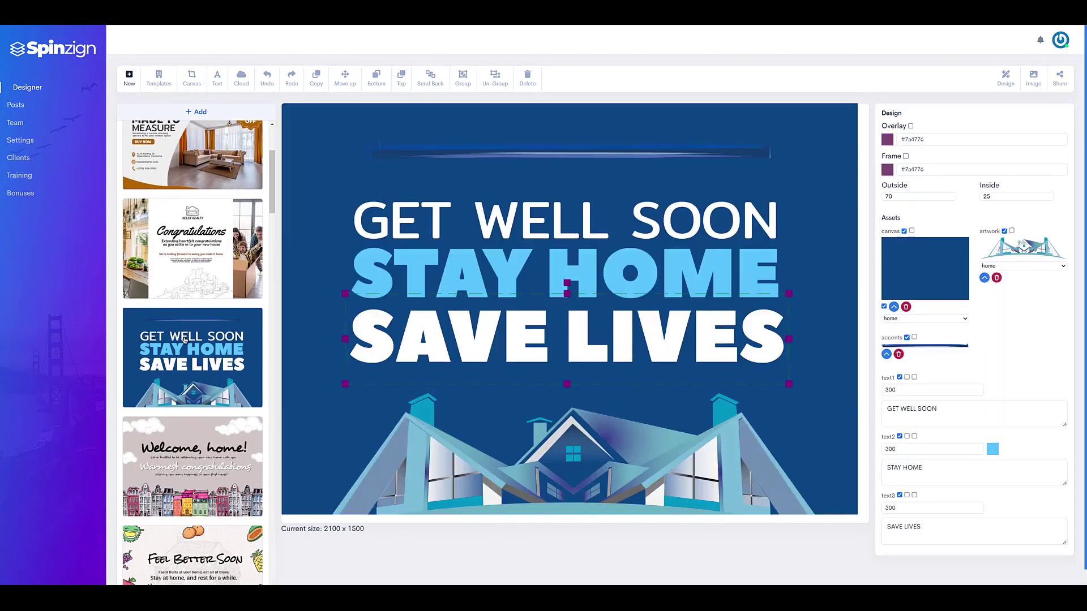
click(209, 360)
scroll(205, 317, down, 3)
click(206, 313)
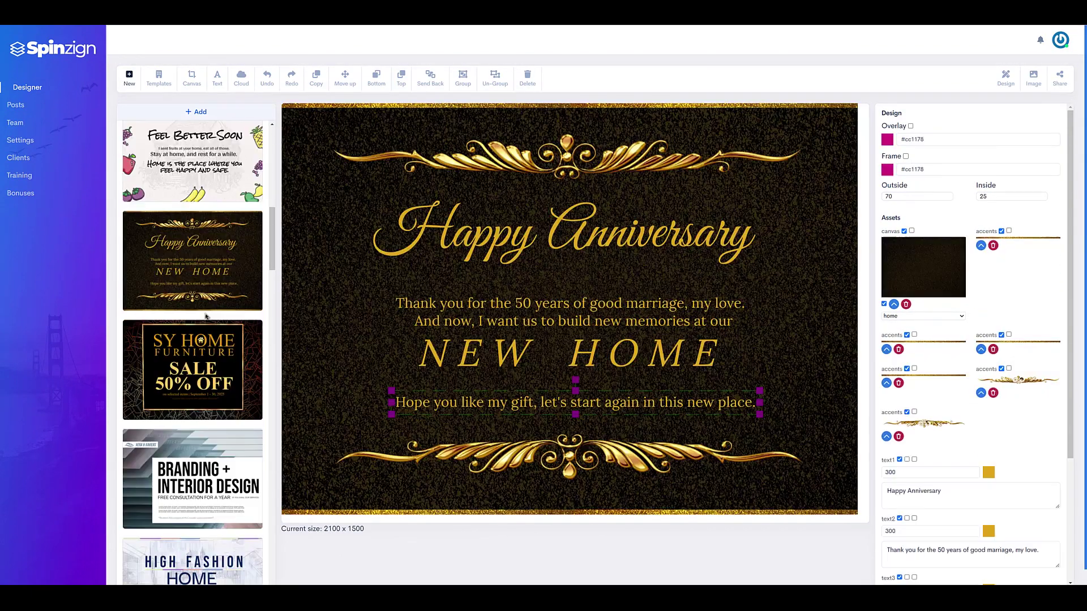
scroll(210, 316, down, 4)
click(203, 327)
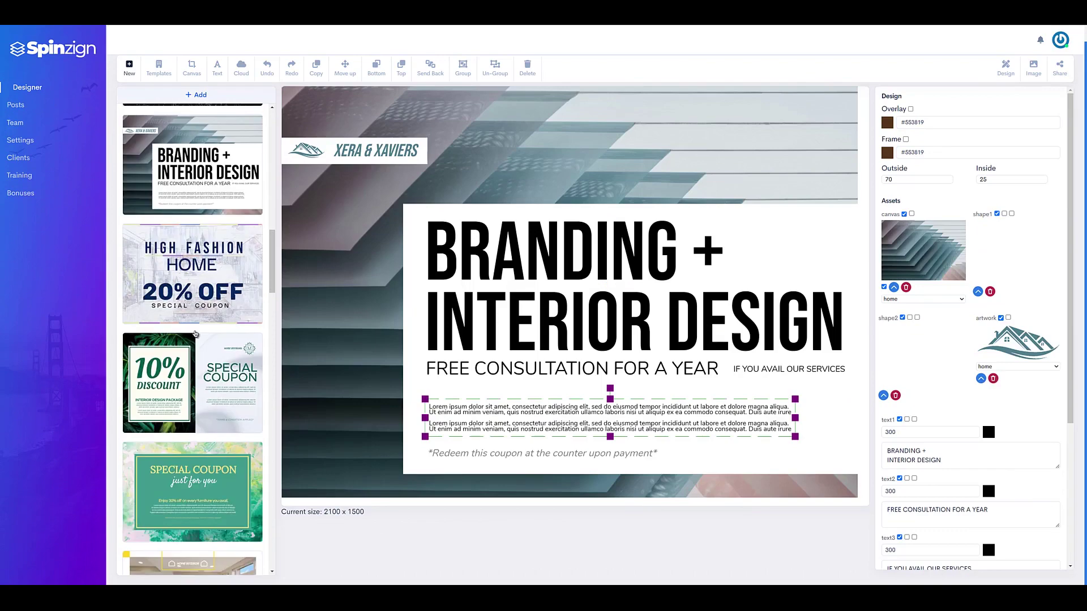
click(192, 491)
scroll(198, 353, up, 3)
scroll(196, 358, down, 4)
click(197, 358)
scroll(201, 340, down, 2)
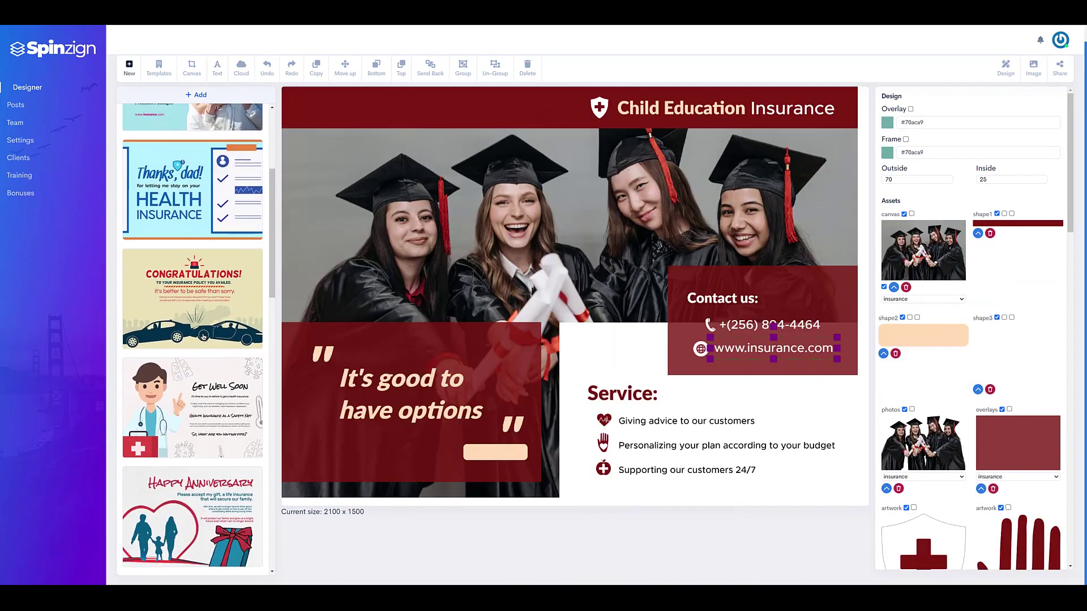
scroll(205, 328, down, 3)
click(205, 327)
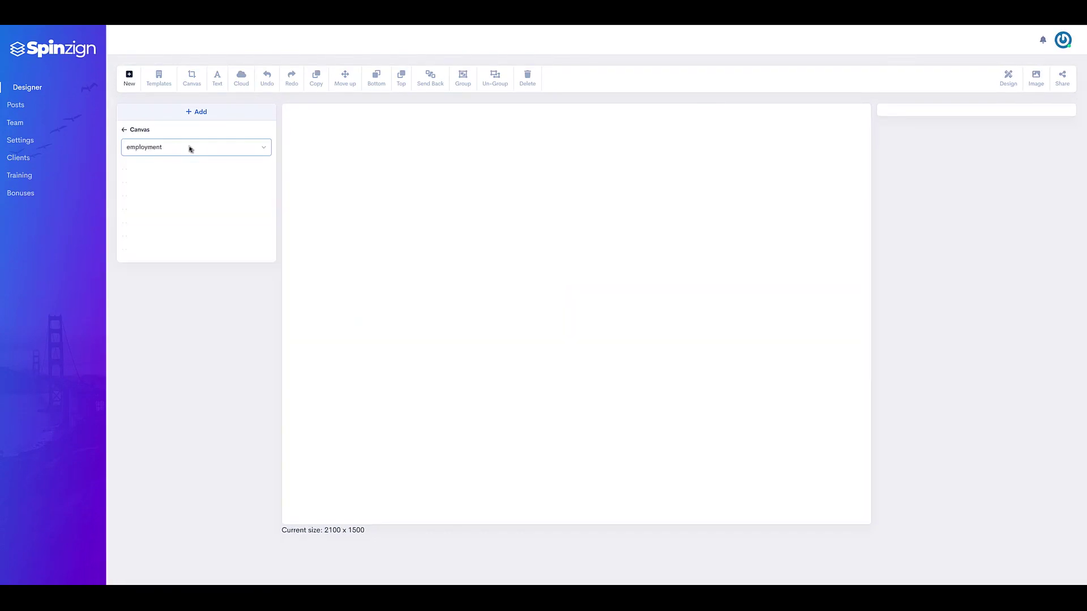
Switch the background photo category to locksmith
key(Down)
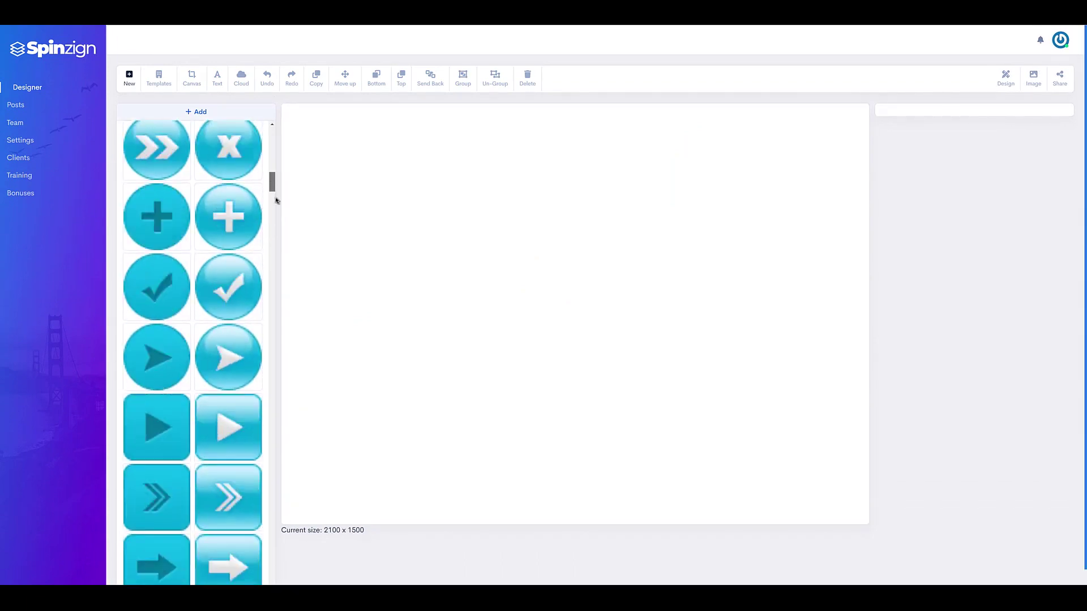
drag(275, 253, 274, 530)
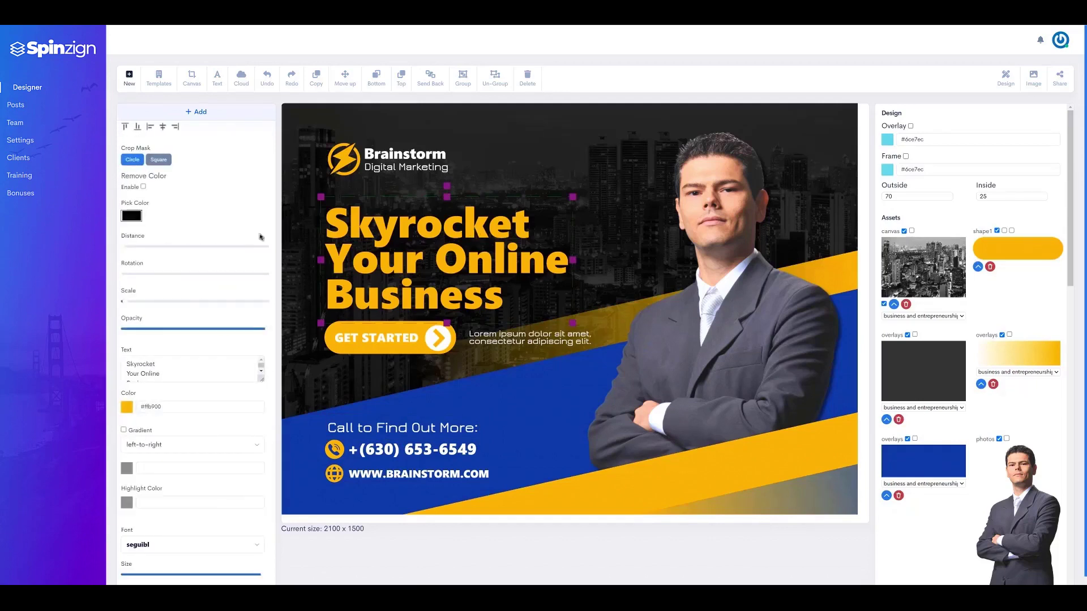
text(Start Your Own)
Apply the new headline and place an enlarged green rectangle behind it
key(Delete)
key(Delete)
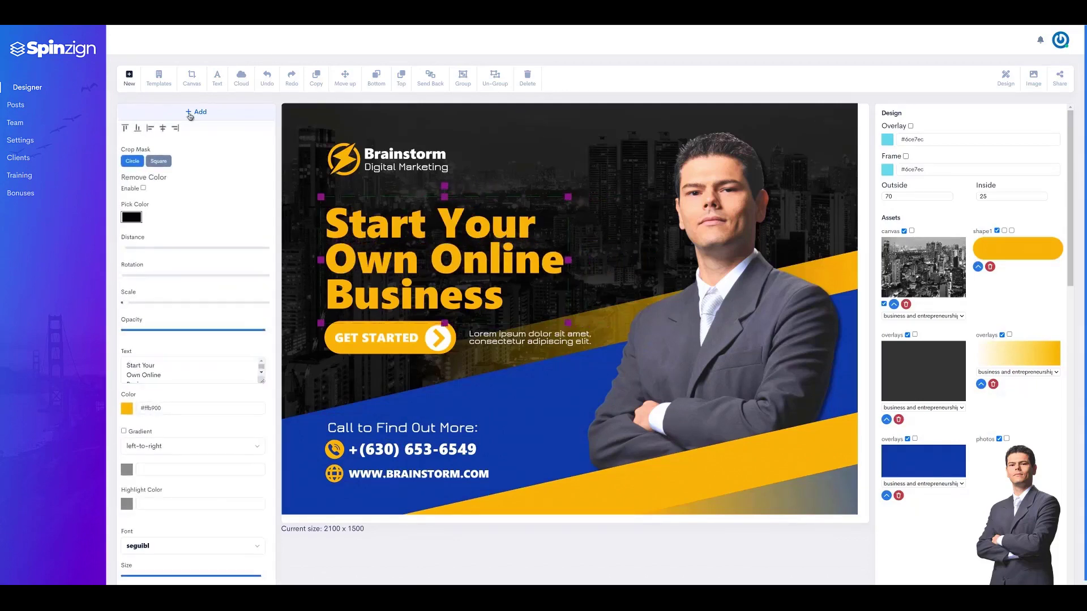
click(190, 111)
click(140, 138)
click(157, 296)
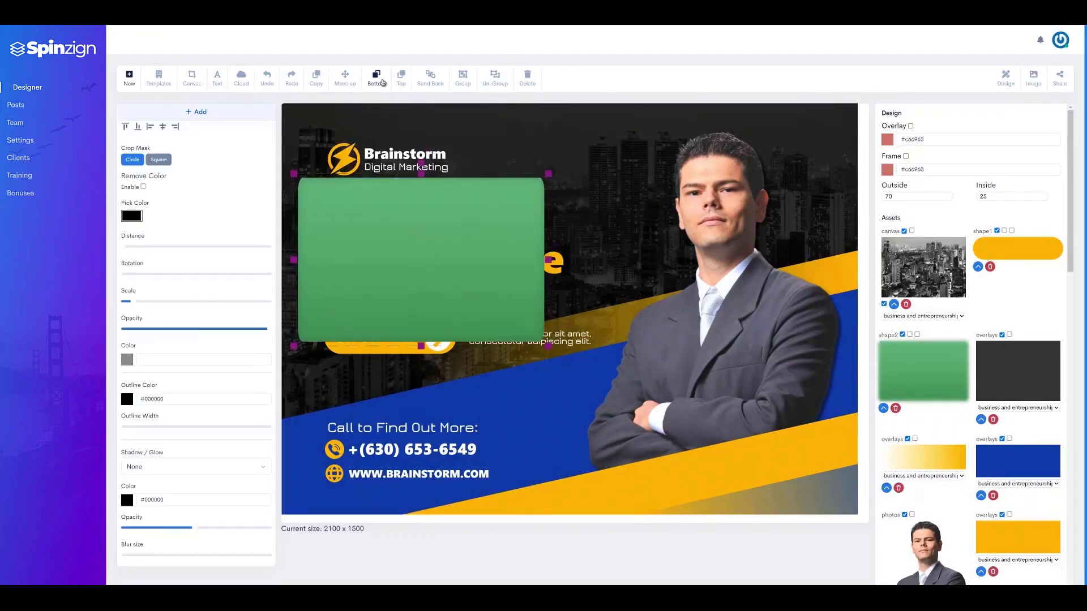
click(382, 83)
drag(530, 180, 586, 212)
click(191, 111)
Add a shrunken Satisfaction Guaranteed 100% sticker at the banner's bottom-right
click(193, 148)
click(196, 155)
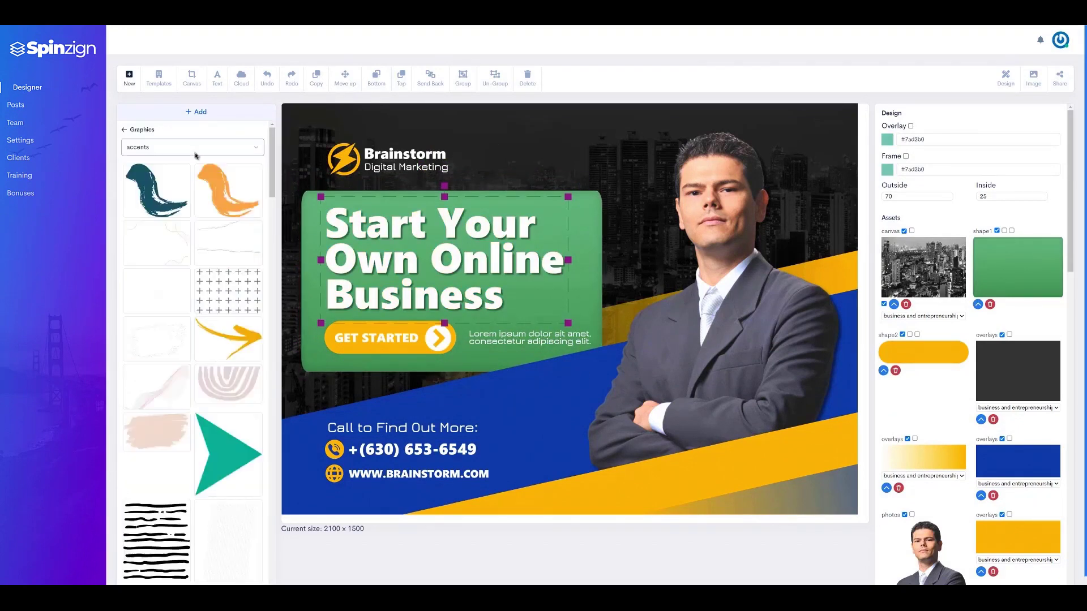
key(Down)
key(Down)
key(Down)
key(Down)
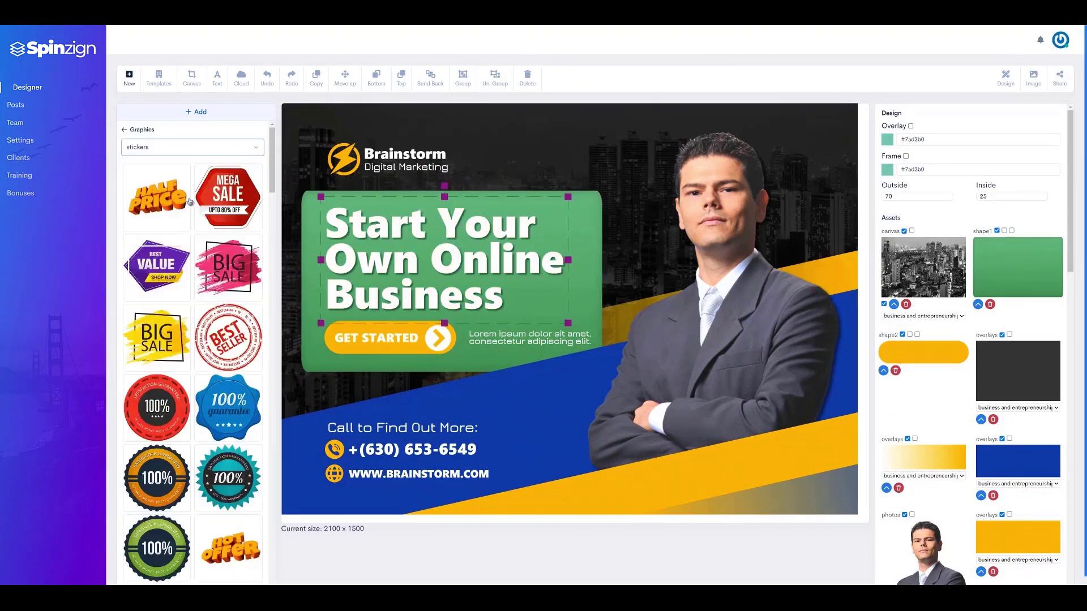
scroll(191, 200, down, 1)
scroll(190, 200, down, 2)
click(156, 263)
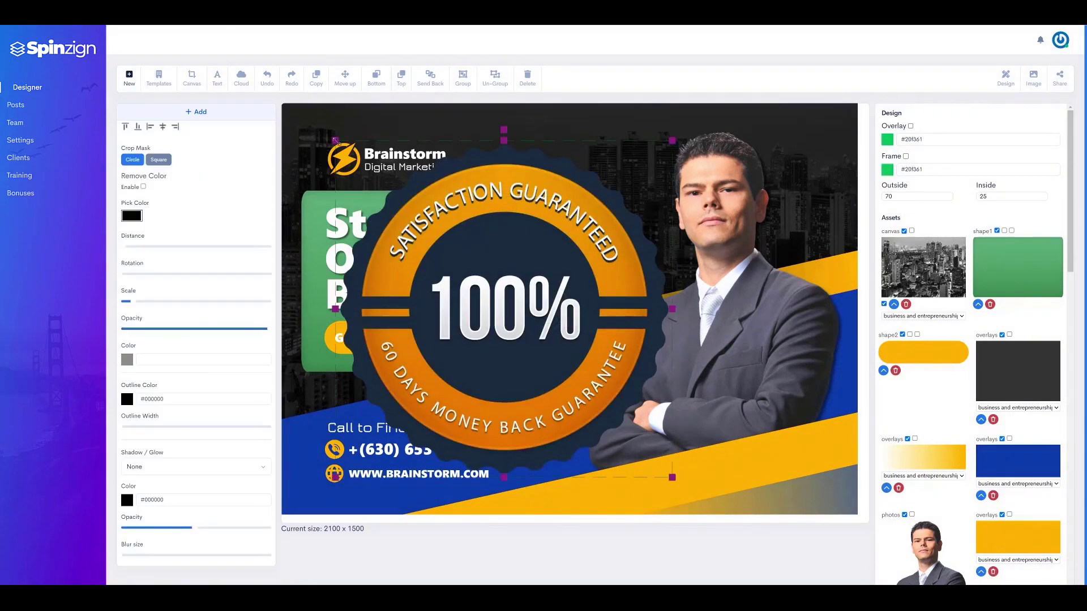
drag(335, 141, 536, 340)
drag(595, 400, 771, 442)
Add a woman's photo from the business category, placed behind the badge
click(196, 112)
click(192, 147)
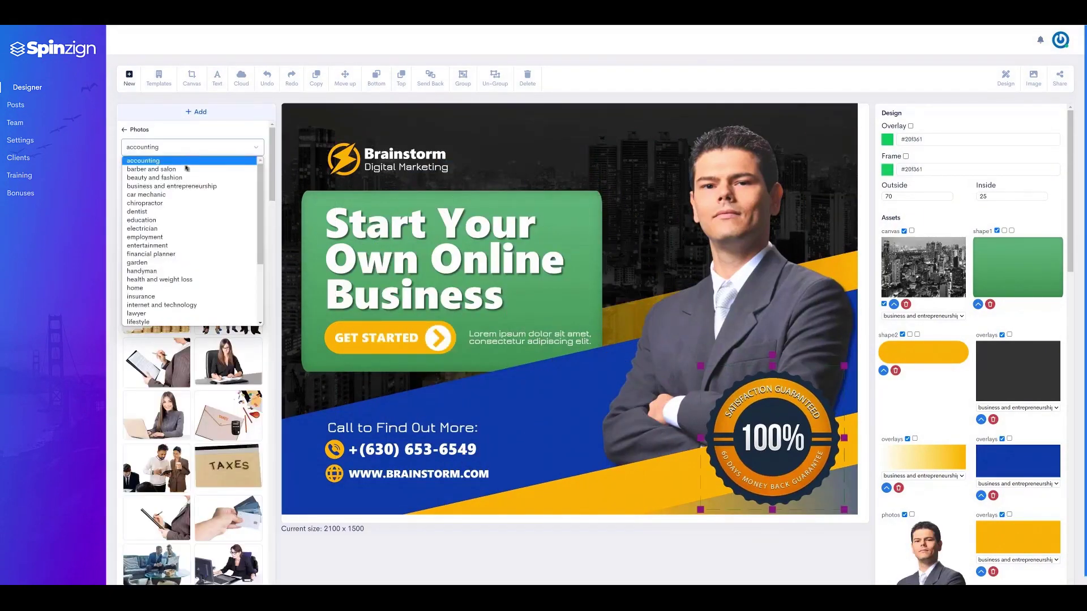
click(172, 187)
click(230, 273)
click(430, 78)
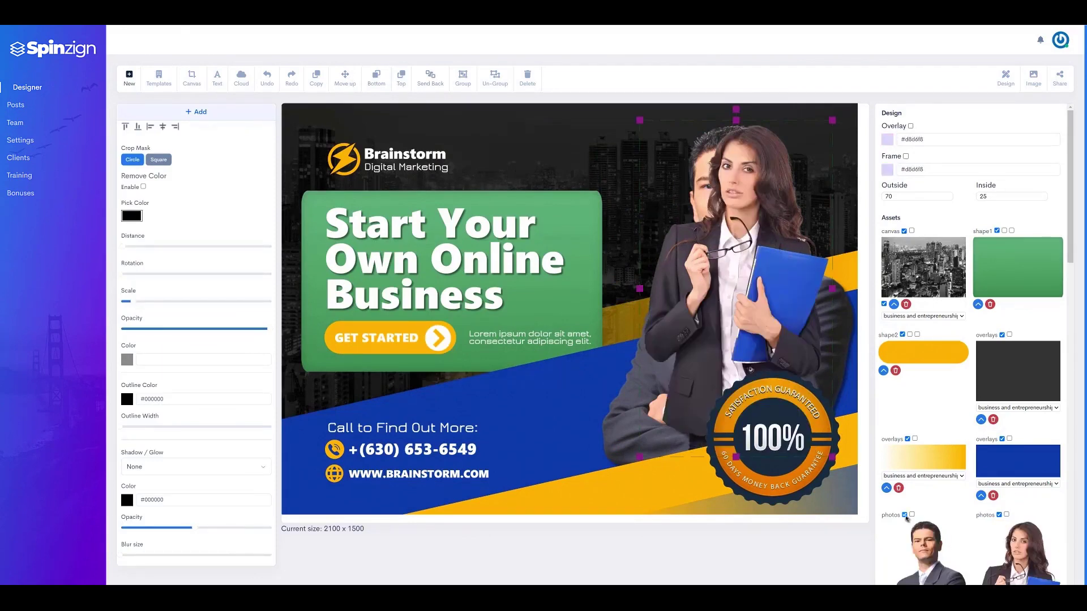
Make a bright office photo from business and entrepreneurship the canvas background
click(193, 78)
click(180, 146)
click(207, 269)
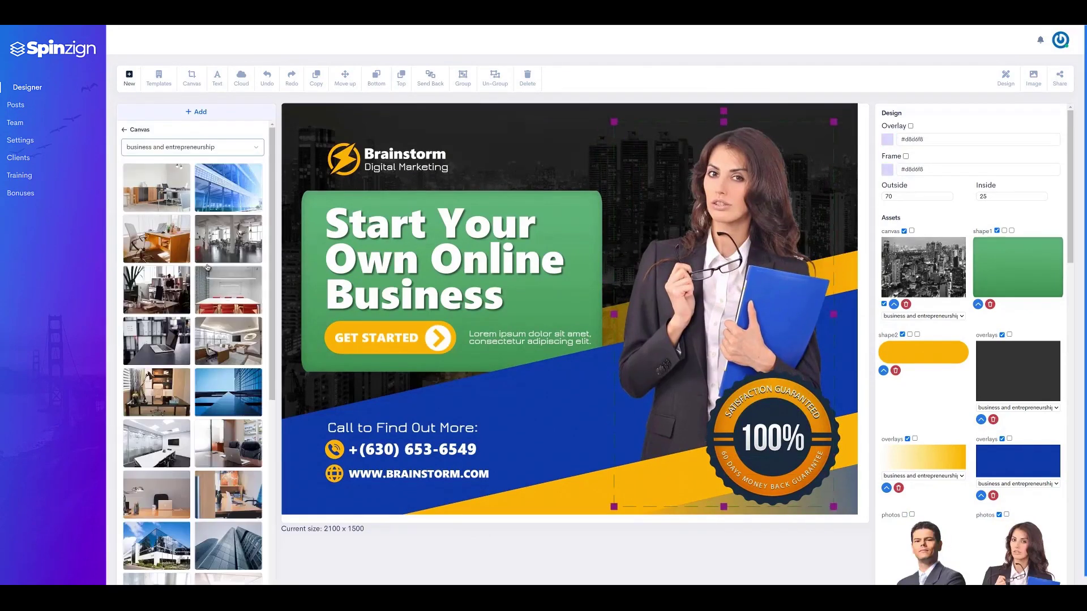
click(232, 256)
scroll(883, 279, down, 2)
scroll(884, 279, down, 2)
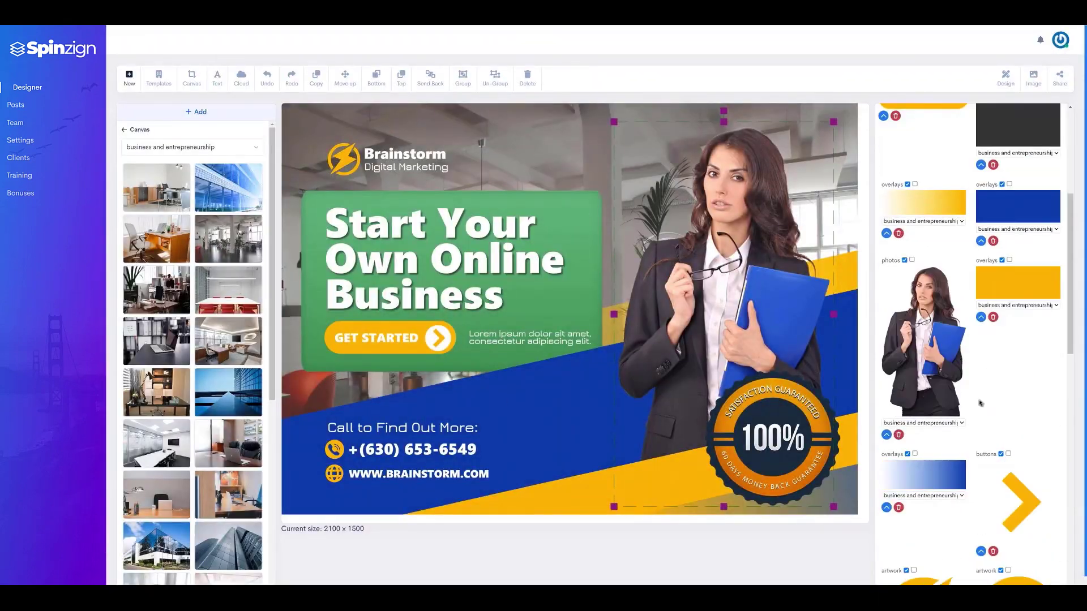
scroll(883, 279, down, 1)
scroll(882, 278, up, 1)
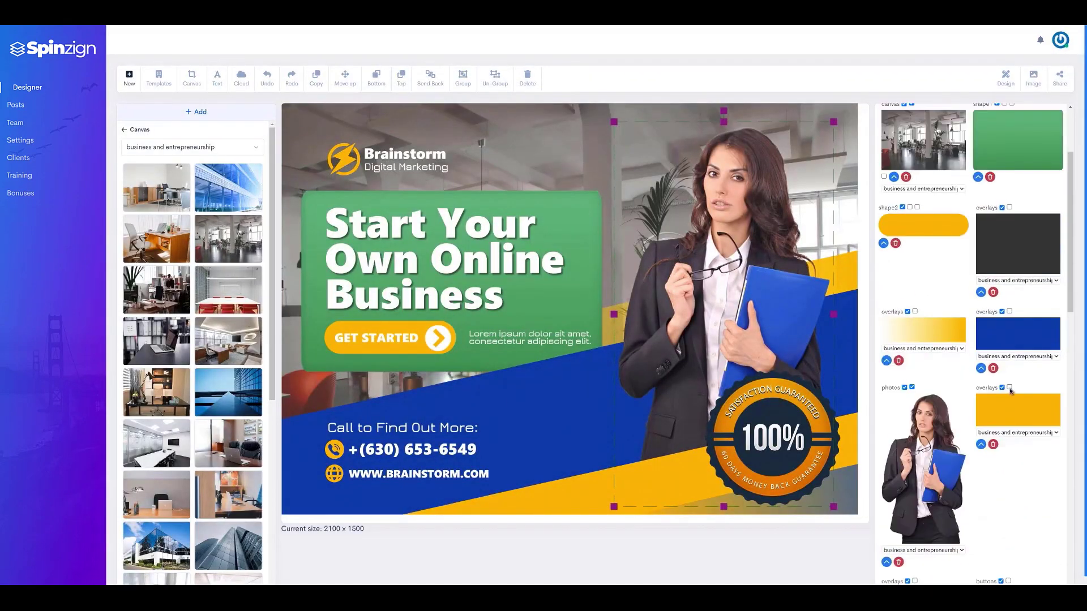
click(197, 112)
Spin the red three-person template into AI variations and load the light-blue green-sneaker one
click(365, 412)
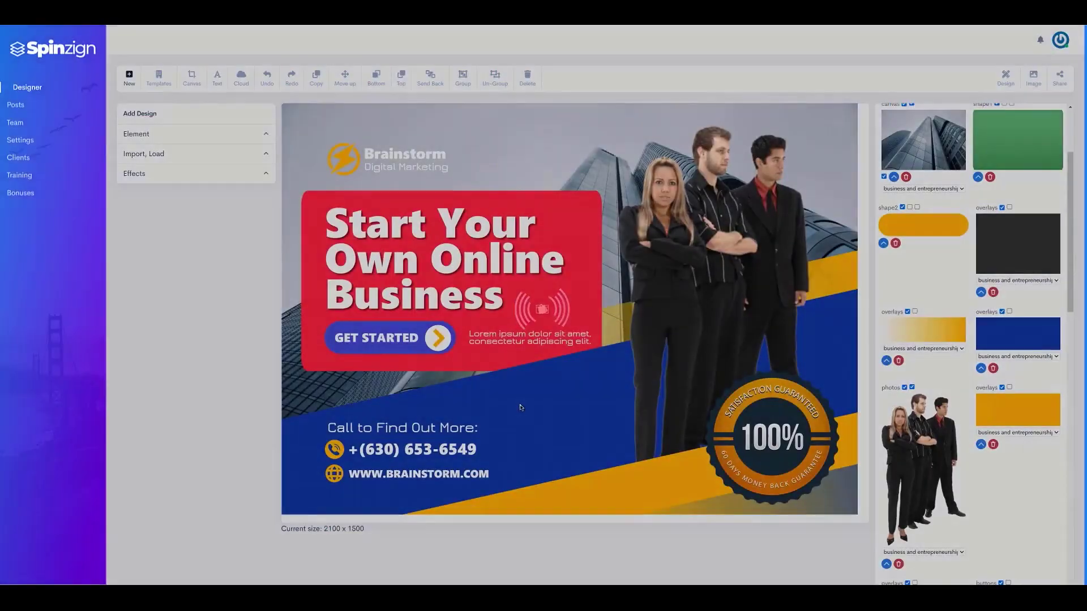
click(136, 174)
click(140, 189)
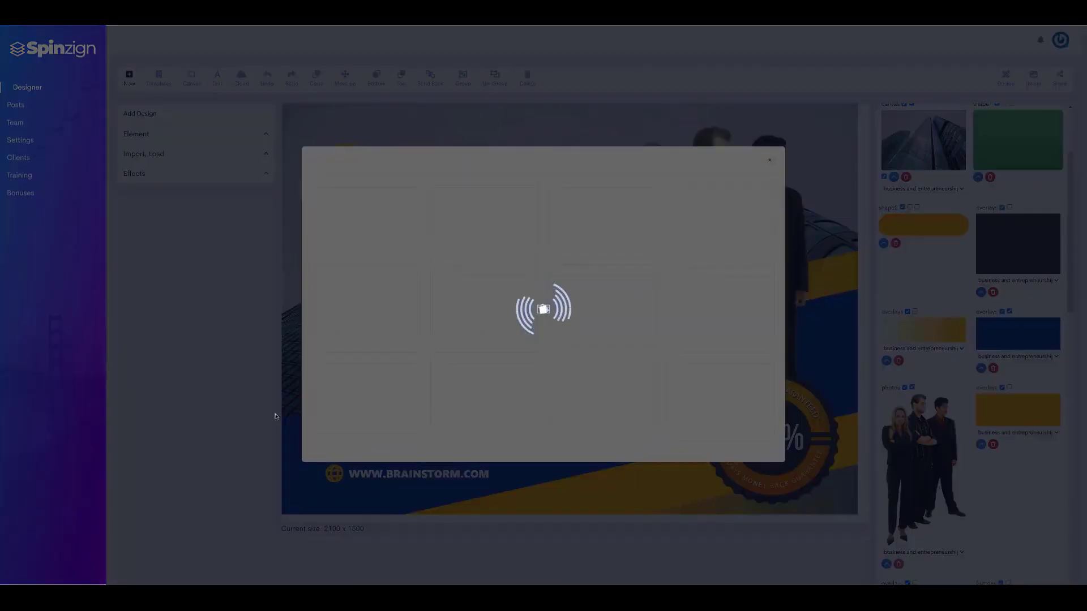
click(534, 280)
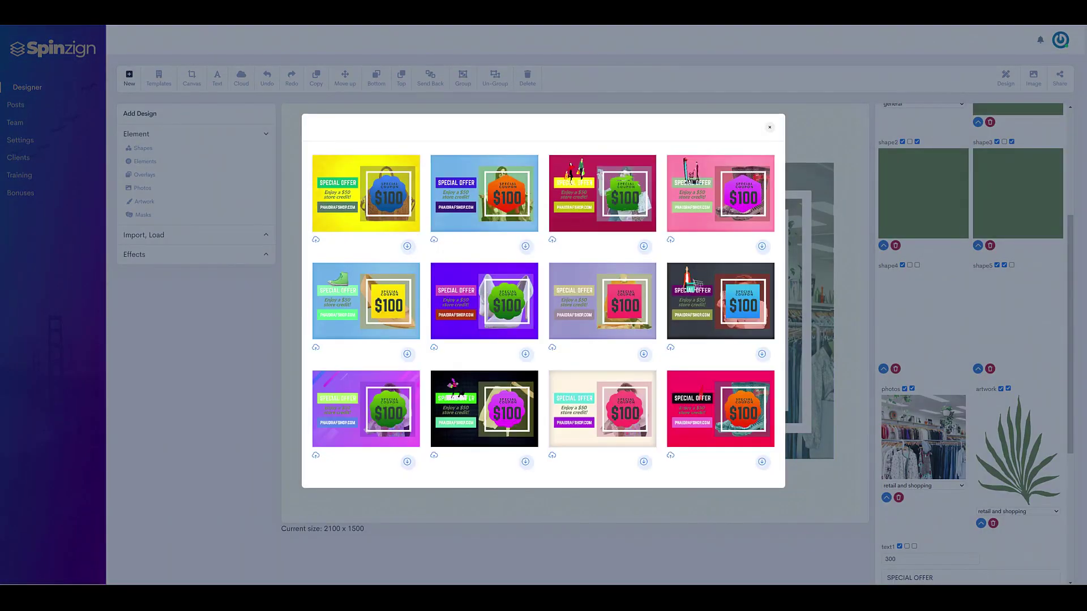
click(359, 308)
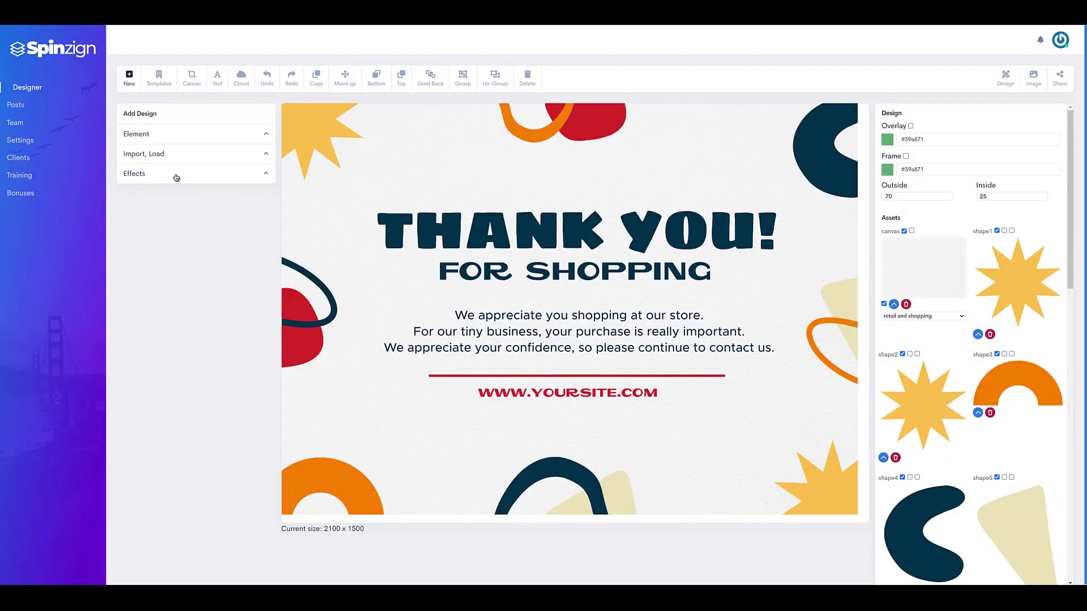
Resize the Thank You design into many social media formats via Effects
click(174, 177)
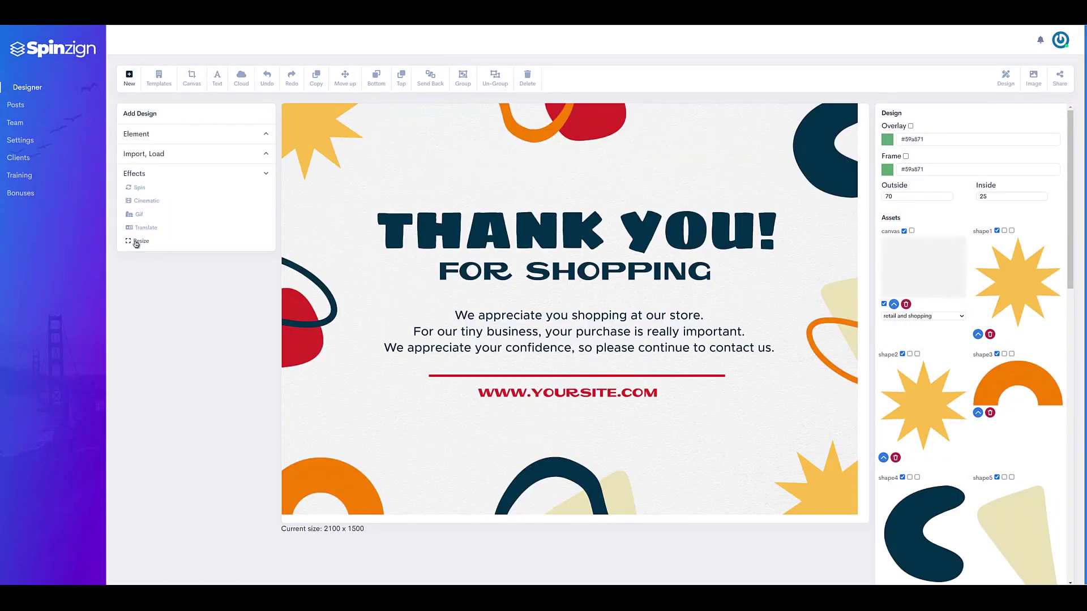
click(138, 242)
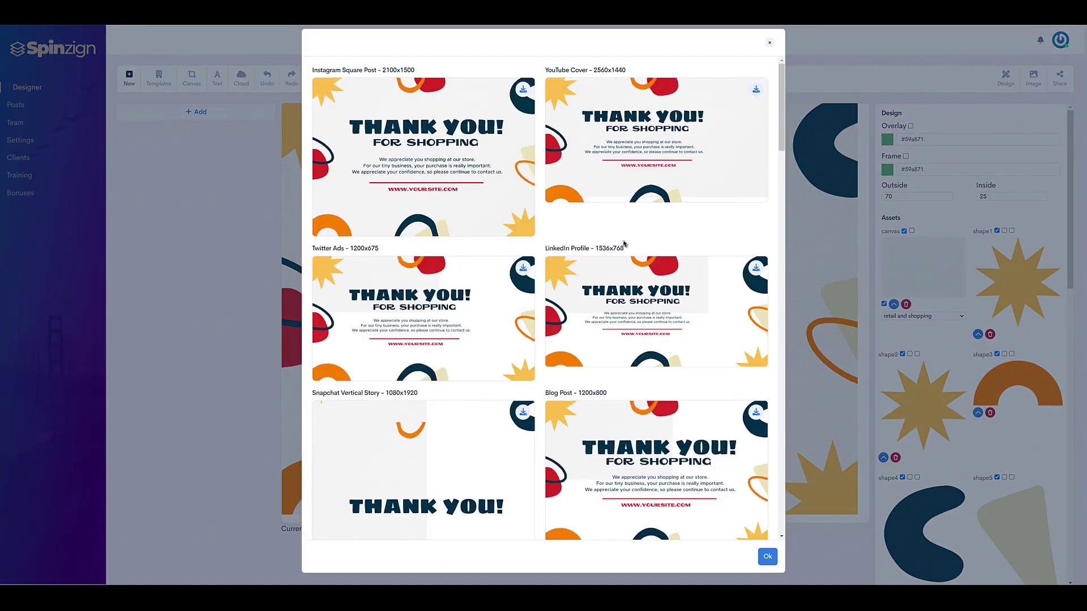
drag(781, 113, 753, 511)
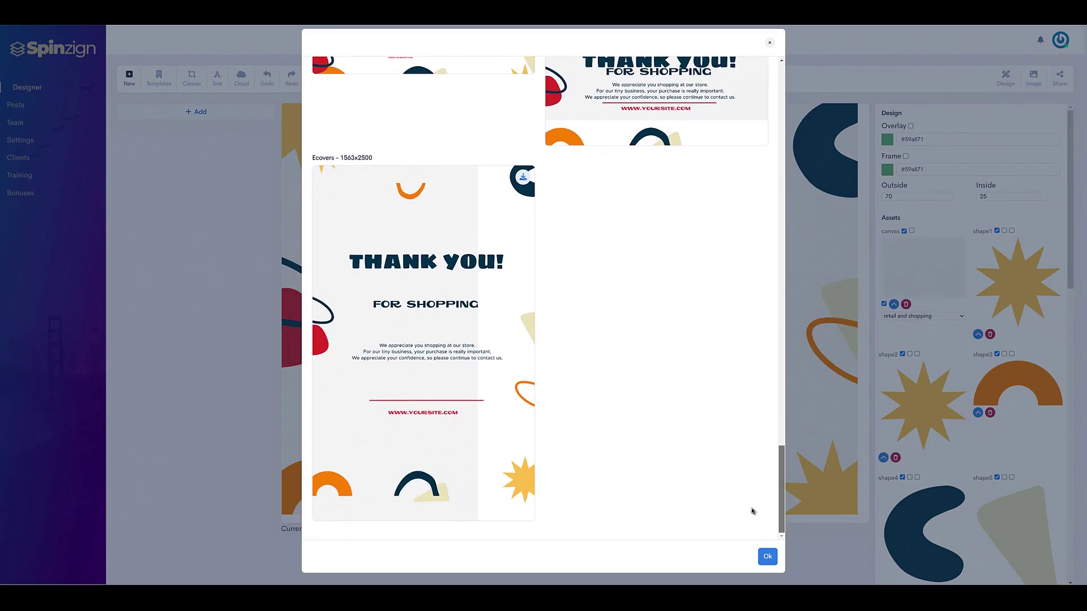
drag(754, 485, 764, 139)
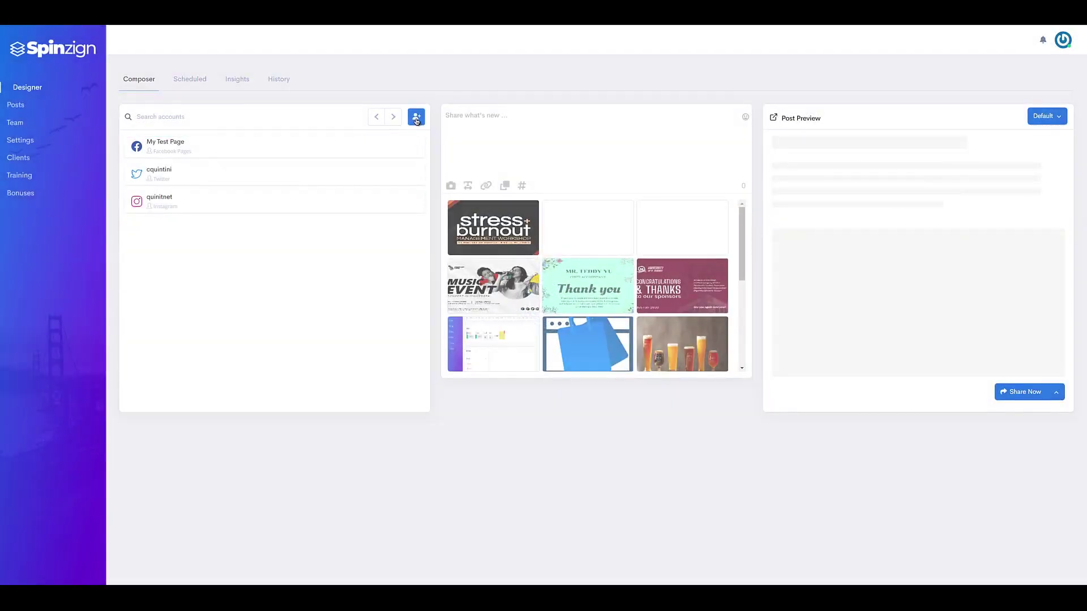
Share a titled post with the stress+burnout image to My Test Page
click(416, 118)
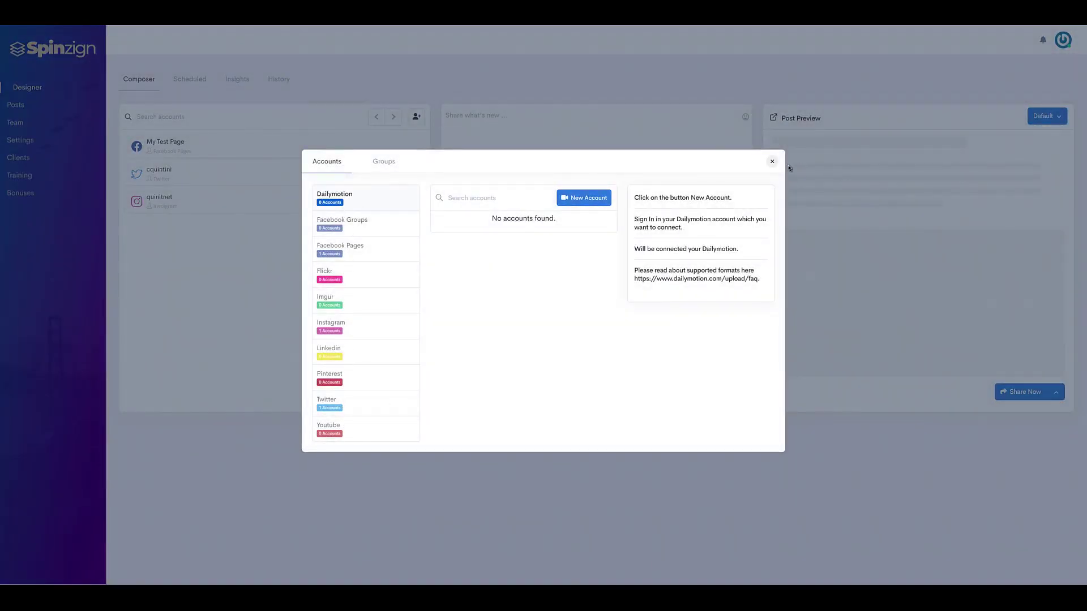
click(772, 162)
click(175, 145)
click(493, 228)
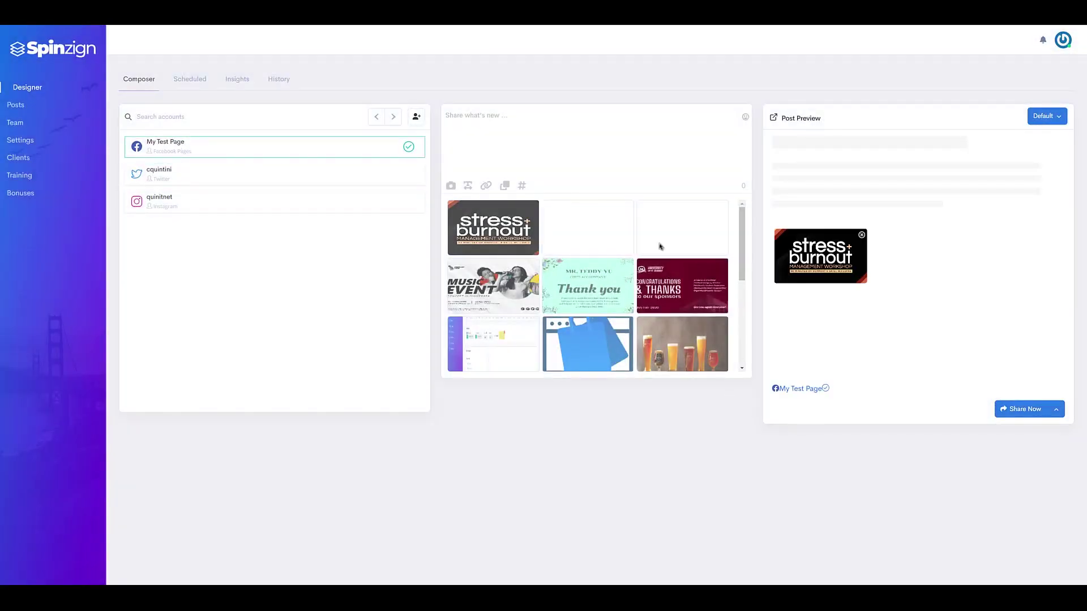
click(475, 117)
text(Cool title)
text( here...)
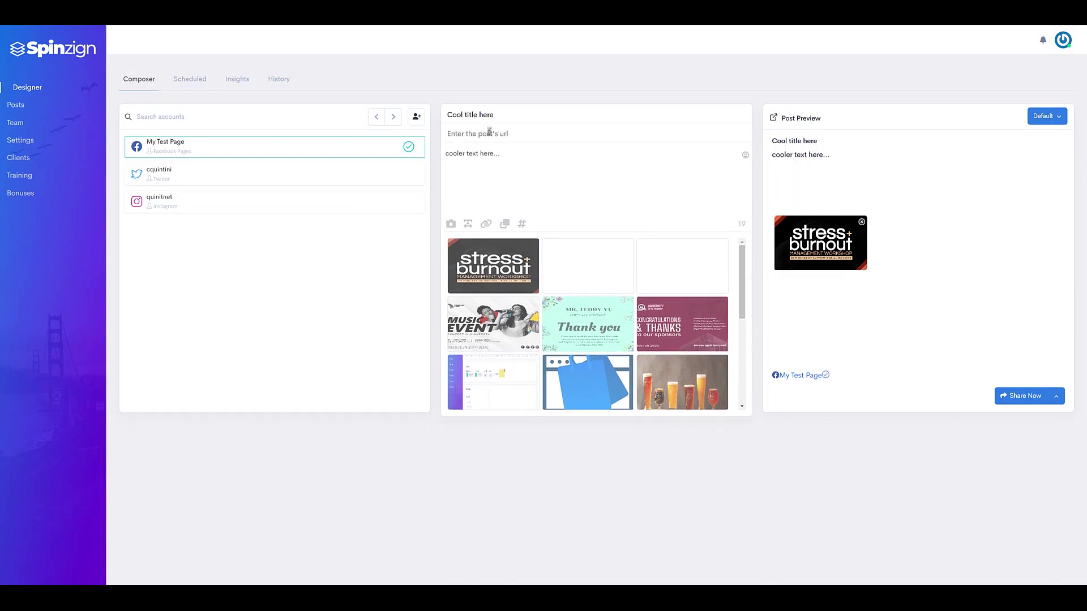
click(1023, 396)
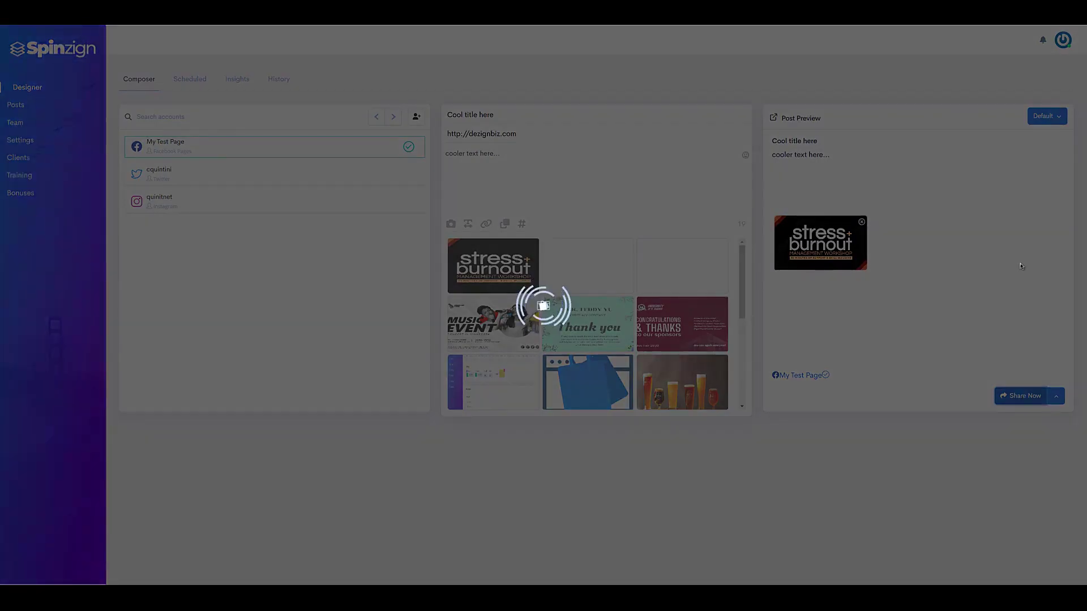